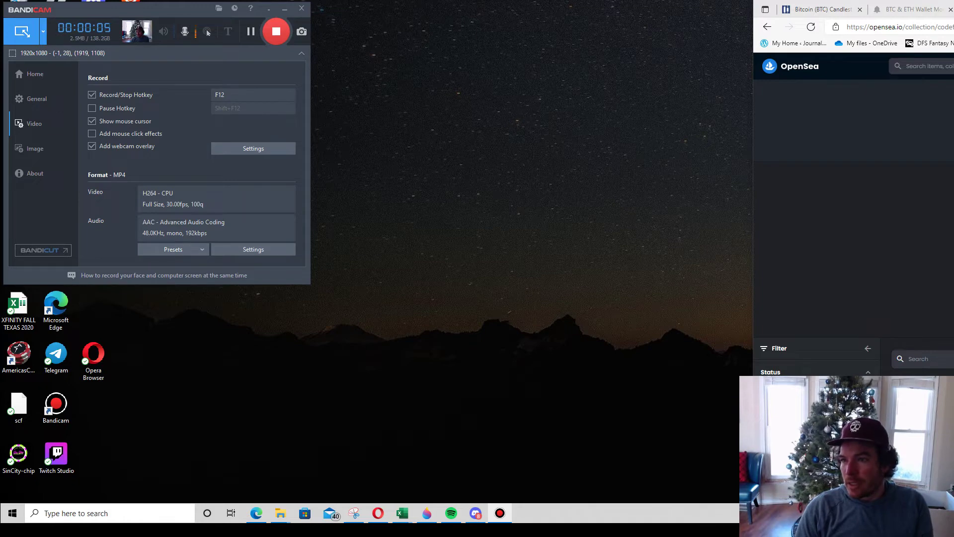
Step: Maximize the browser showing the OpenSea Code Fractal Genesis collection page
{"action": "double_click", "coordinate": [874, 10]}
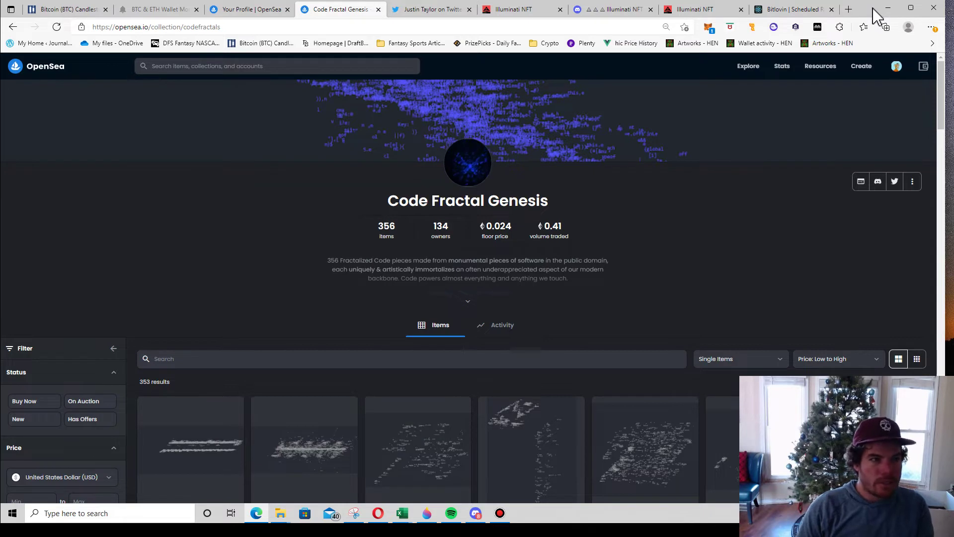
Step: Copy the collection slug 'codefractals' from the OpenSea page address
{"action": "left_click", "coordinate": [290, 22]}
{"action": "left_click", "coordinate": [290, 22]}
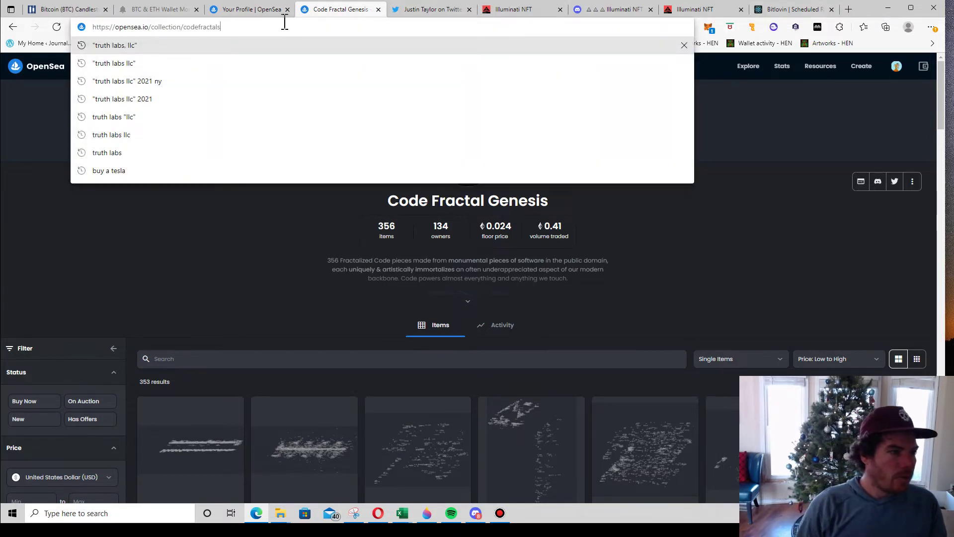
{"action": "left_click_drag", "start_coordinate": [241, 26], "coordinate": [189, 29]}
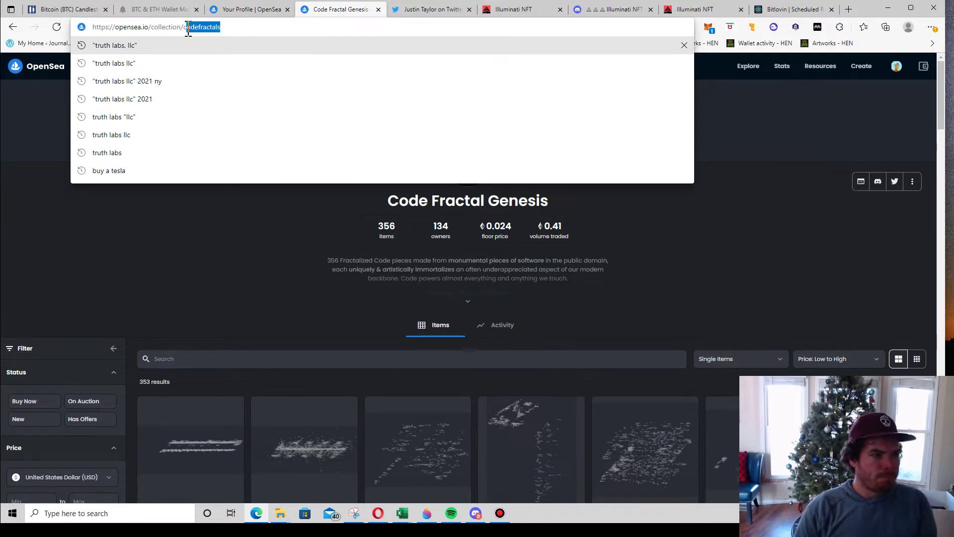
{"action": "right_click", "coordinate": [204, 30]}
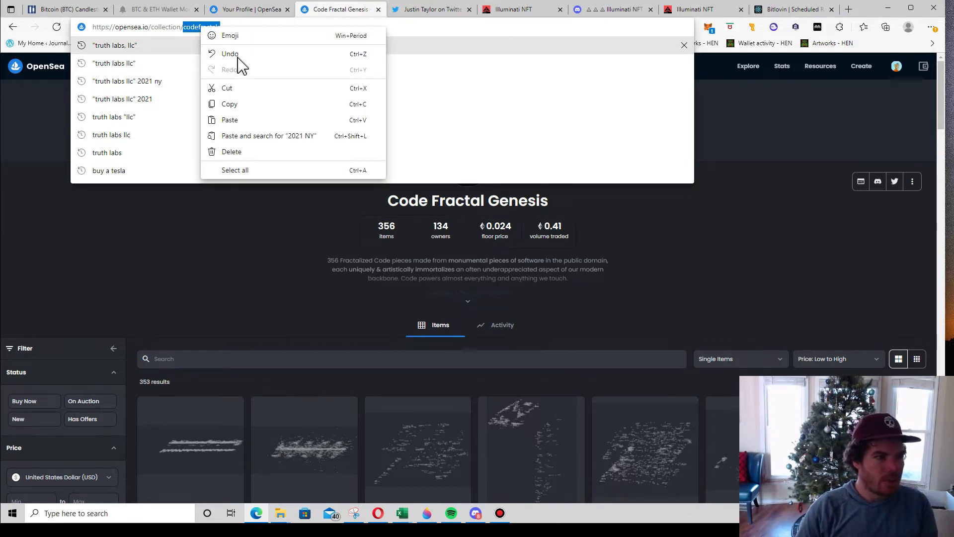
{"action": "left_click", "coordinate": [230, 104]}
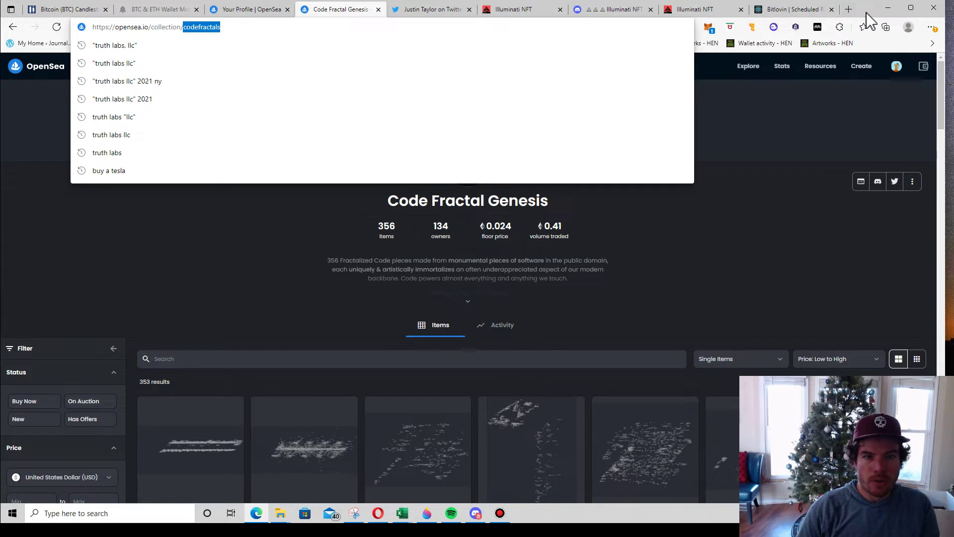
Step: Switch through the Bitlovin and Illuminati NFT tabs
{"action": "left_click", "coordinate": [762, 11]}
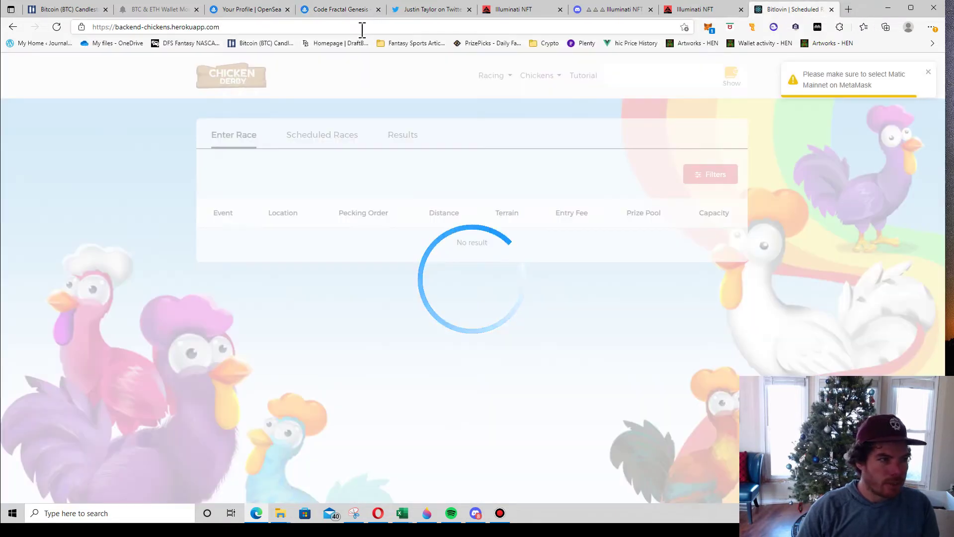
{"action": "left_click", "coordinate": [365, 25]}
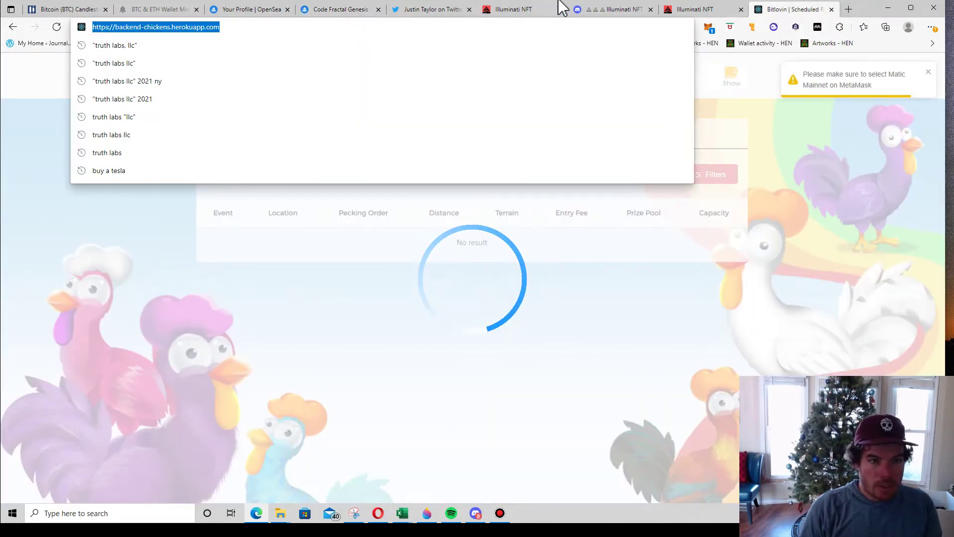
{"action": "left_click", "coordinate": [692, 11]}
{"action": "left_click", "coordinate": [151, 28]}
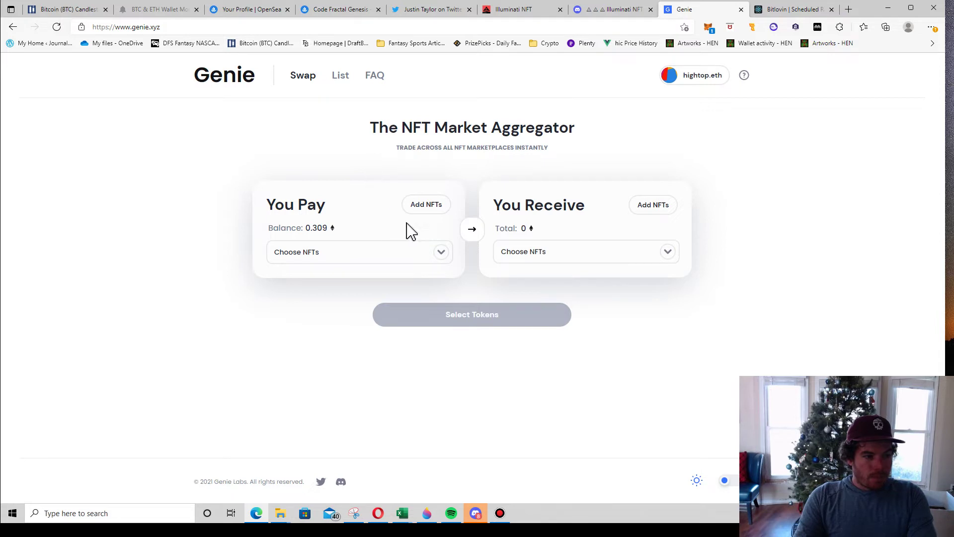
Step: List the wallet's own NFTs, such as #3166–#3168, in the You Pay picker
{"action": "left_click", "coordinate": [439, 252]}
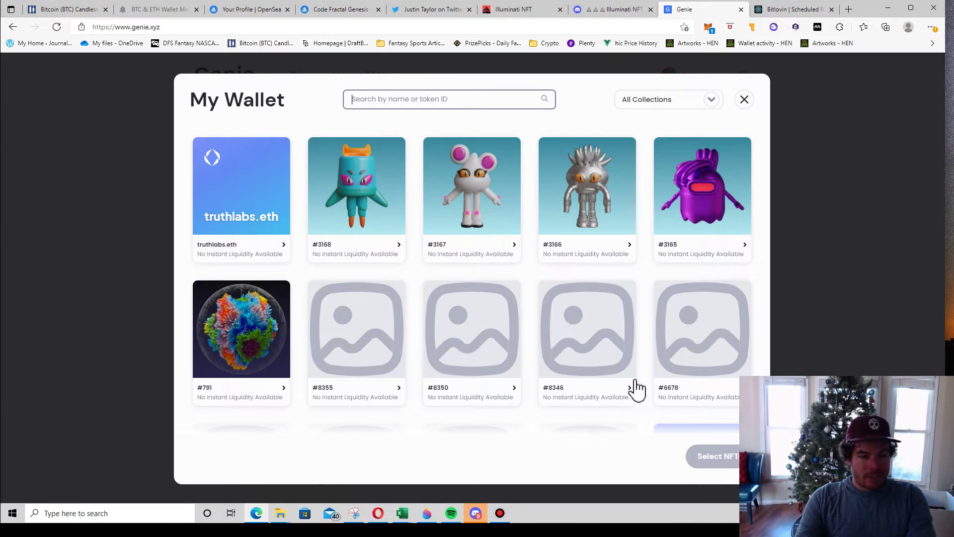
Step: View NFT #3166's details, return to Genie, and close the My Wallet picker
{"action": "left_click", "coordinate": [585, 252]}
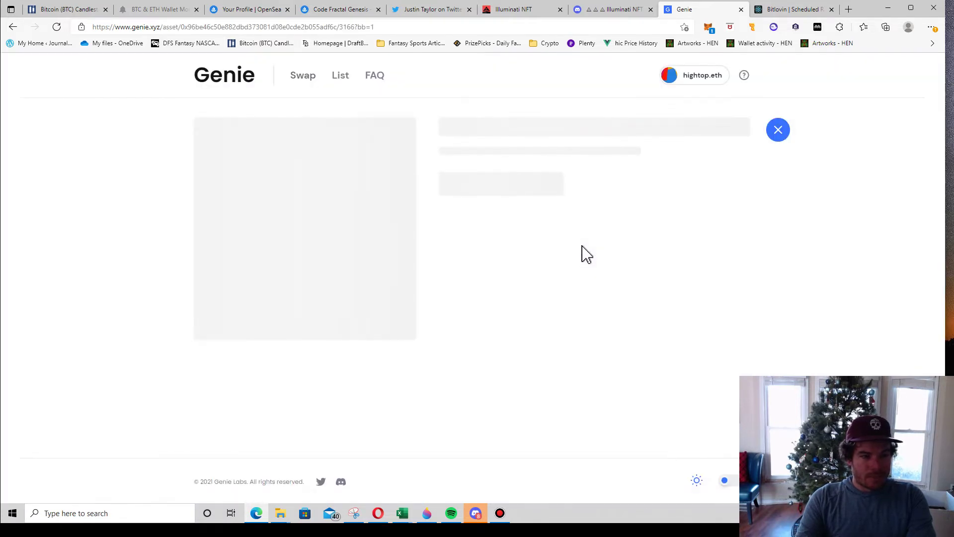
{"action": "left_click", "coordinate": [8, 30]}
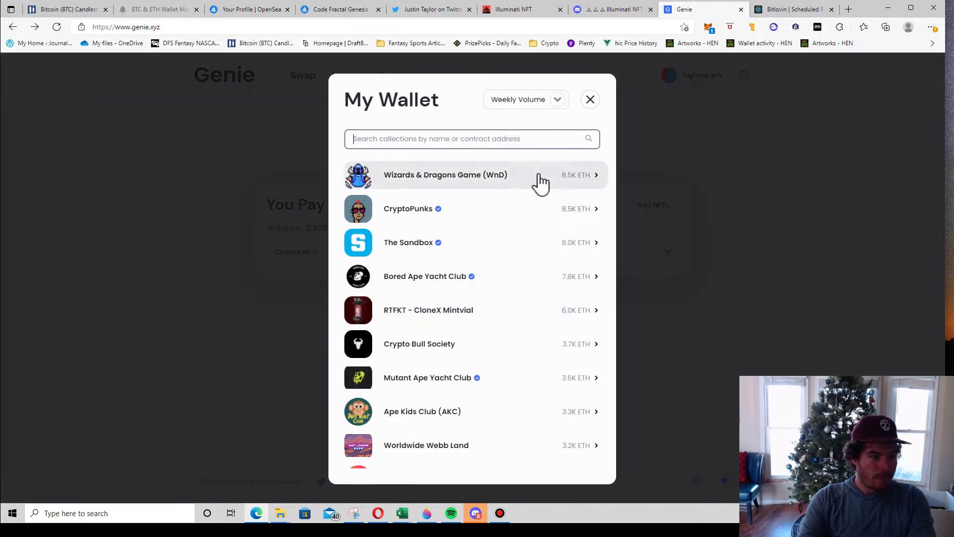
{"action": "left_click", "coordinate": [591, 100]}
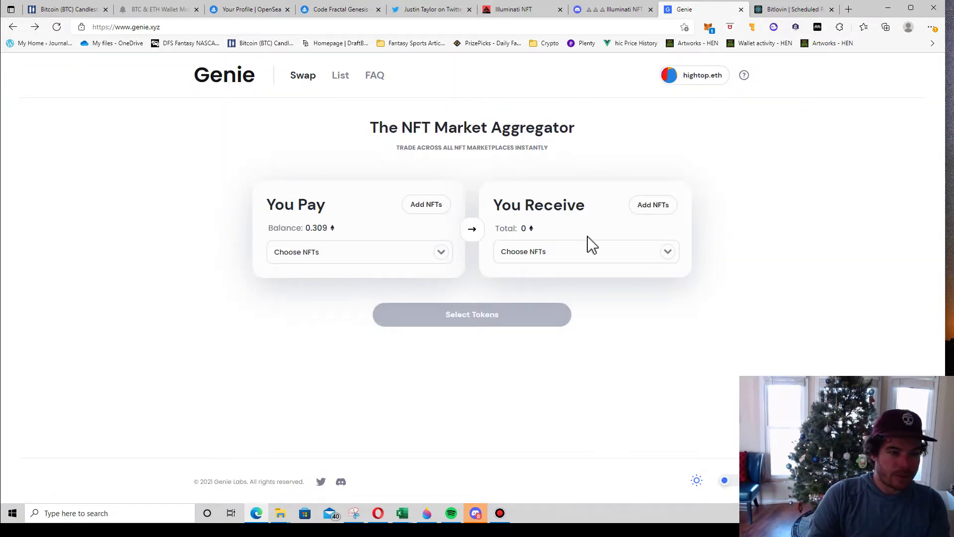
Step: Search the receive collections for 'codefractals', clear it after no results, and return to the OpenSea tab
{"action": "left_click", "coordinate": [574, 263]}
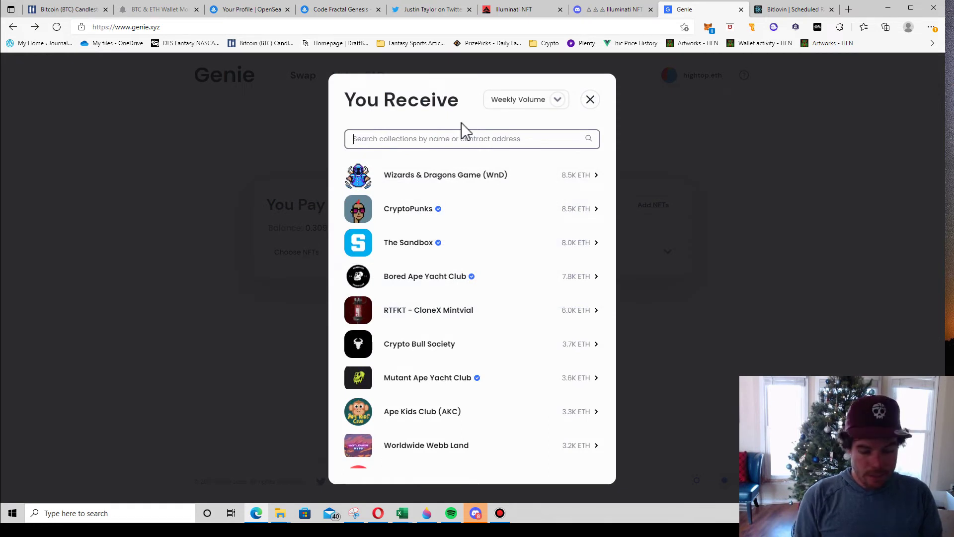
{"action": "type", "text": "codefractals"}
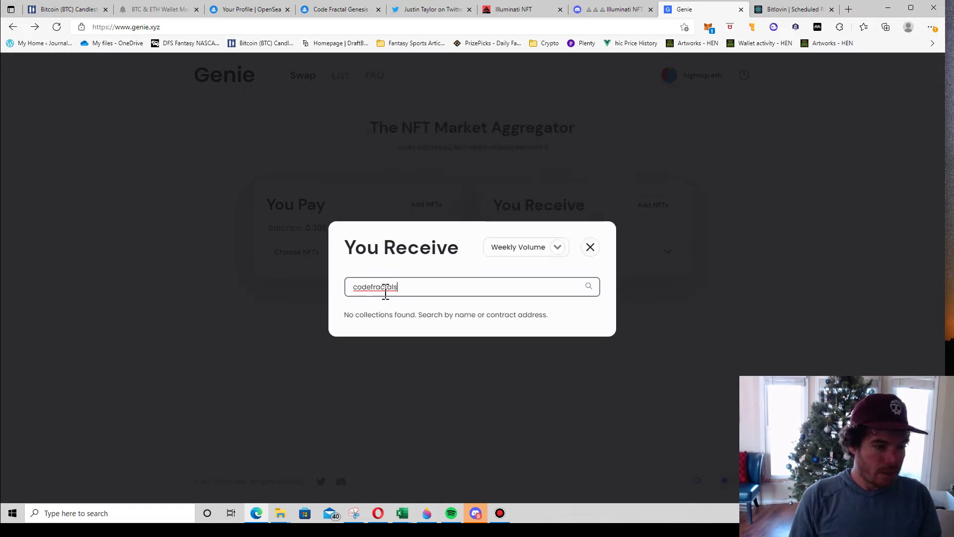
{"action": "left_click", "coordinate": [372, 287]}
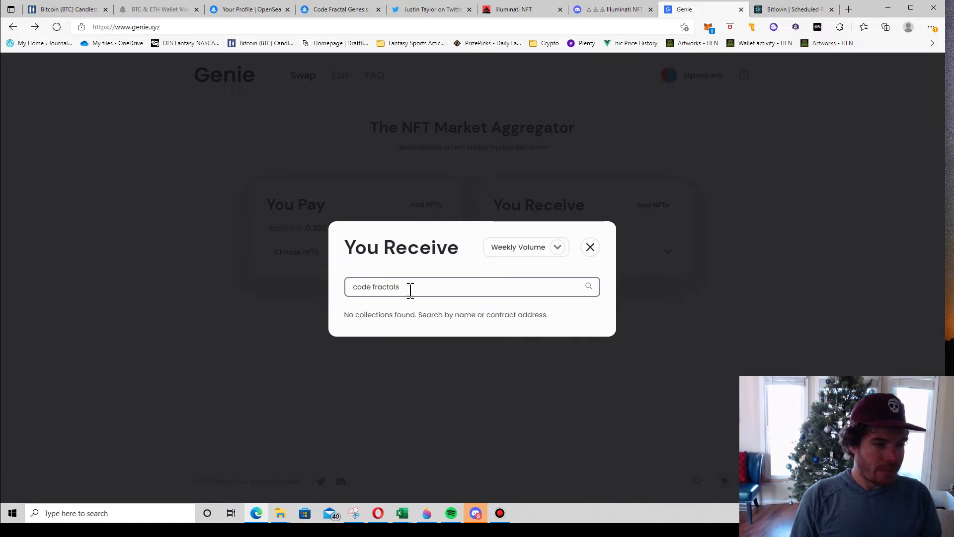
{"action": "left_click_drag", "start_coordinate": [399, 286], "coordinate": [159, 271]}
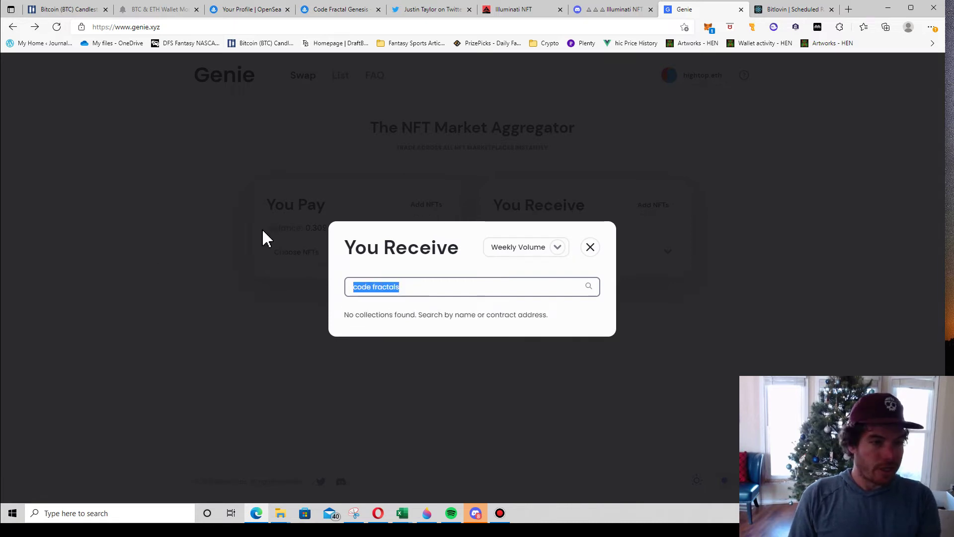
{"action": "key", "text": "BackSpace"}
{"action": "left_click", "coordinate": [309, 13]}
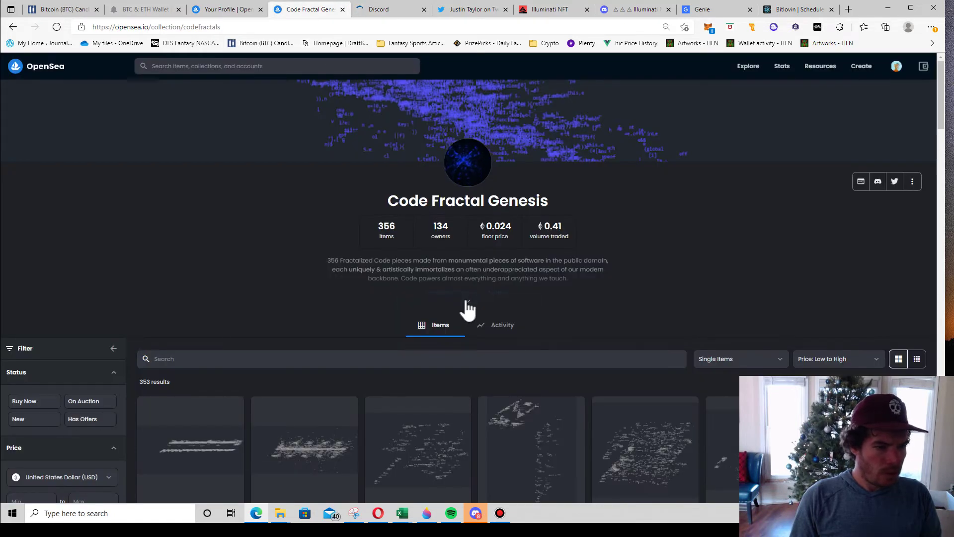
Step: Review the collection description and sales activity, then open the latest sale (#26, 0.05 ETH) on Etherscan
{"action": "left_click", "coordinate": [466, 306]}
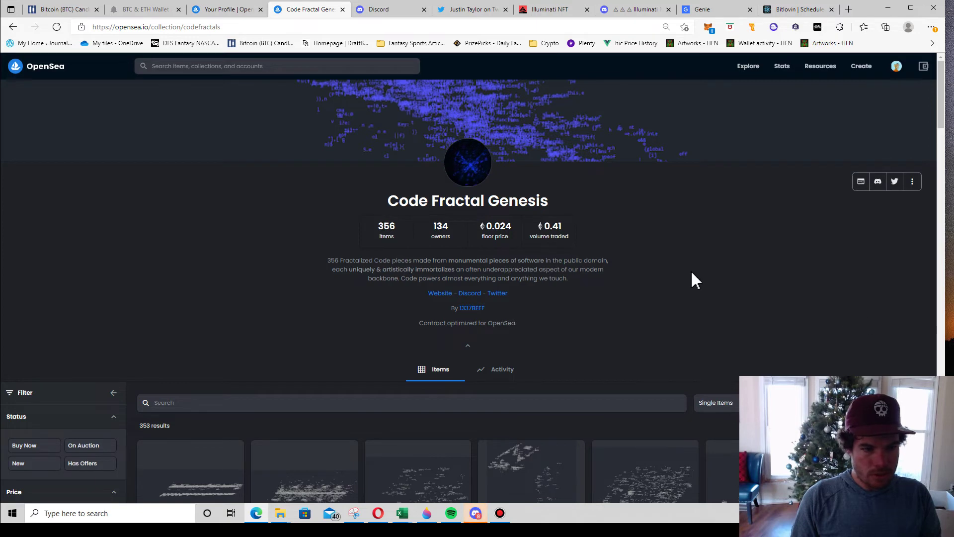
{"action": "left_click", "coordinate": [515, 378]}
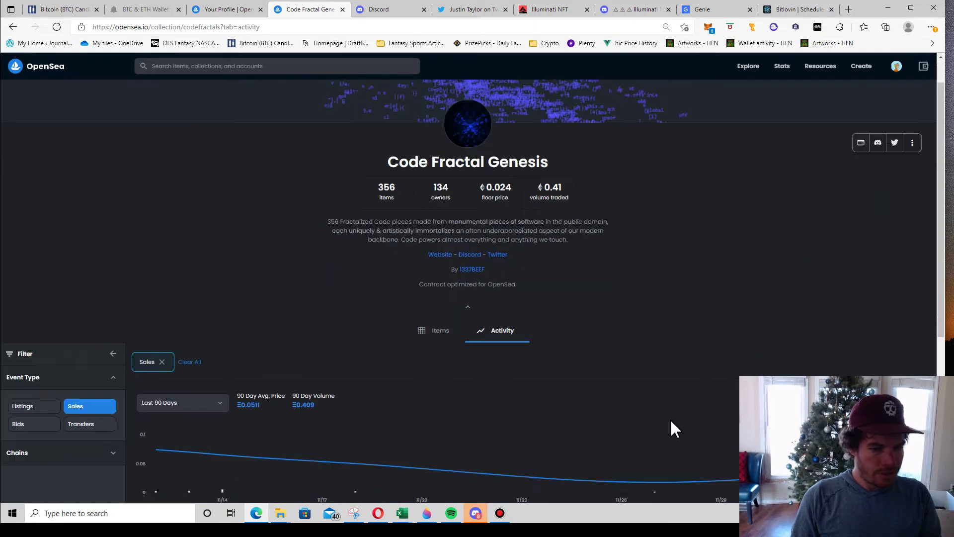
{"action": "scroll", "coordinate": [745, 372], "scroll_direction": "down", "scroll_amount": 5}
{"action": "left_click", "coordinate": [909, 282]}
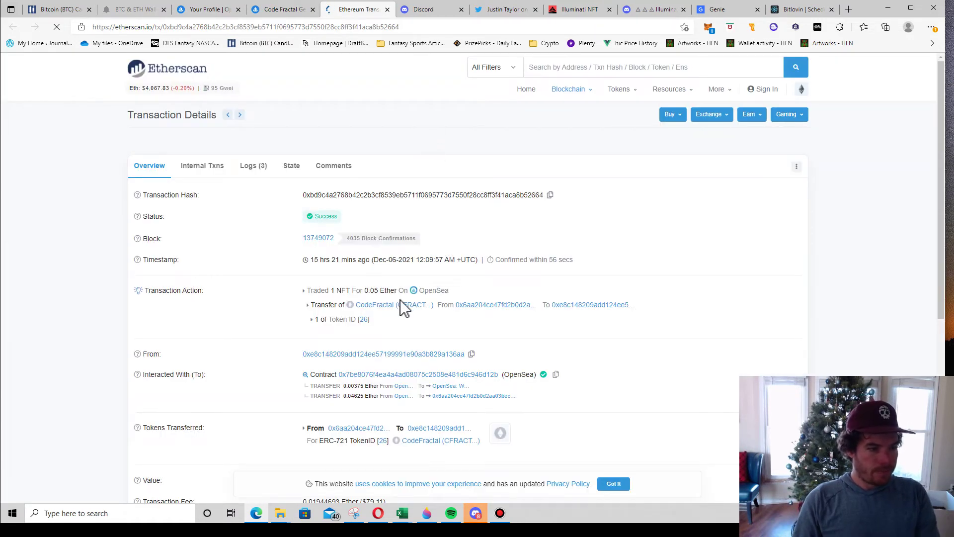
Step: Copy the CodeFractal (CFRACT) contract address from its Etherscan token page and return to Genie
{"action": "left_click", "coordinate": [396, 305]}
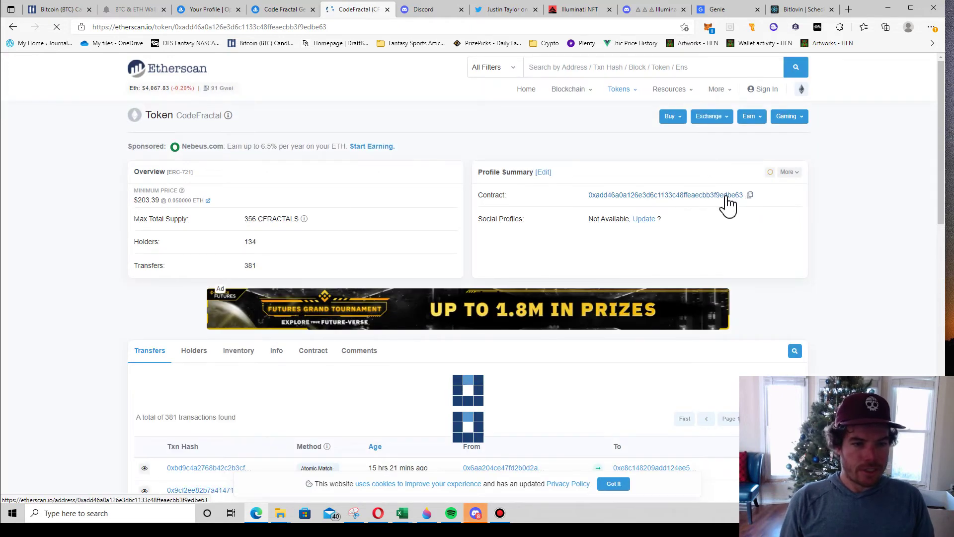
{"action": "left_click", "coordinate": [749, 196]}
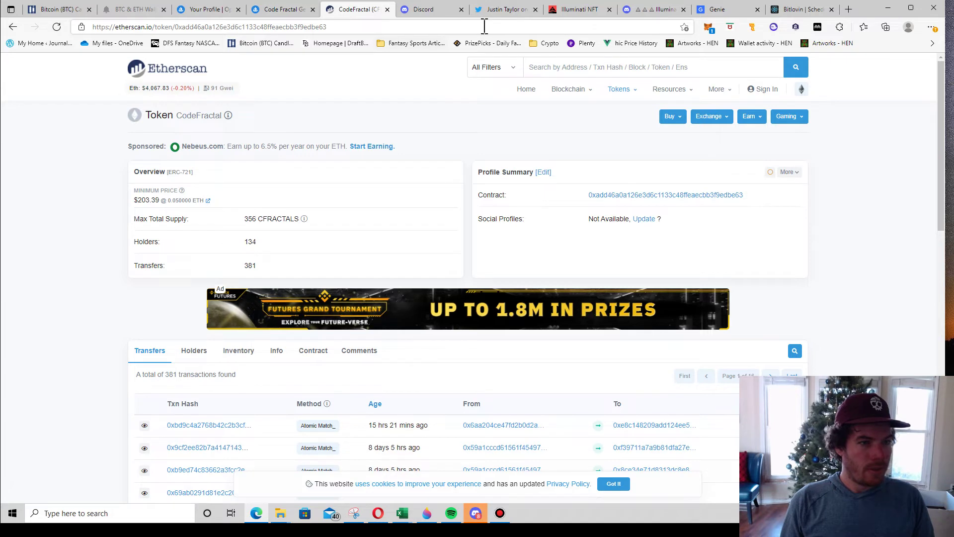
{"action": "left_click", "coordinate": [718, 9]}
Step: Paste the contract address into Genie's collection search, check the Weekly Volume ranking, then close the search
{"action": "left_click", "coordinate": [516, 137]}
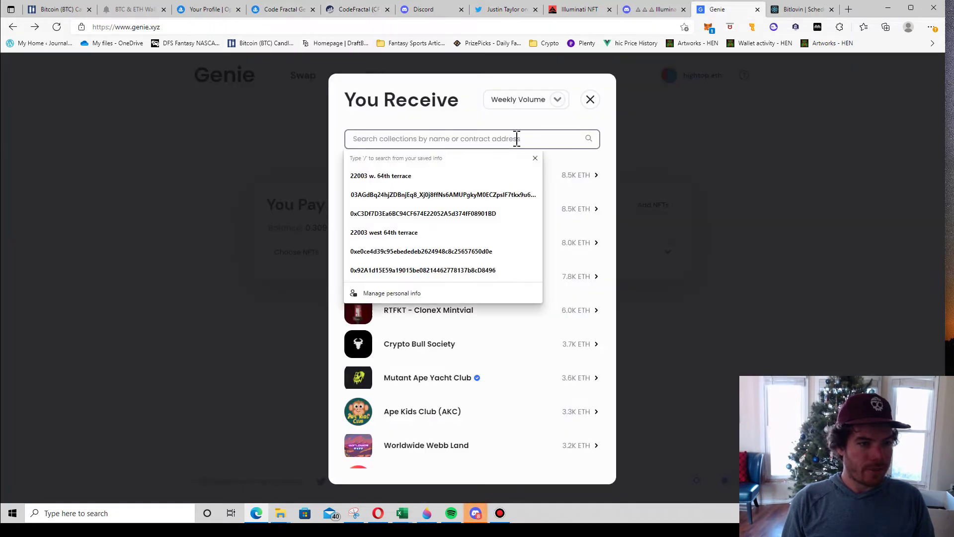
{"action": "key", "text": "ctrl+v"}
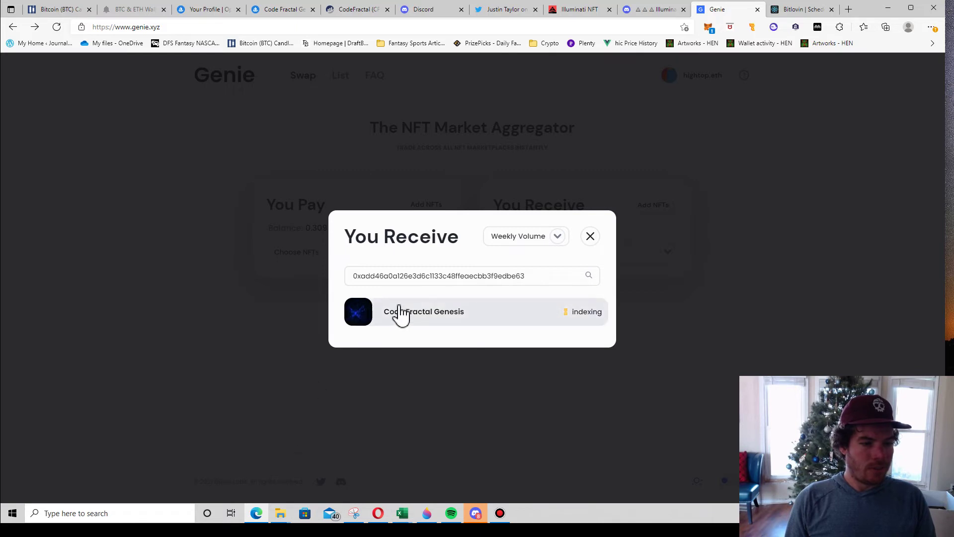
{"action": "mouse_move", "coordinate": [591, 316]}
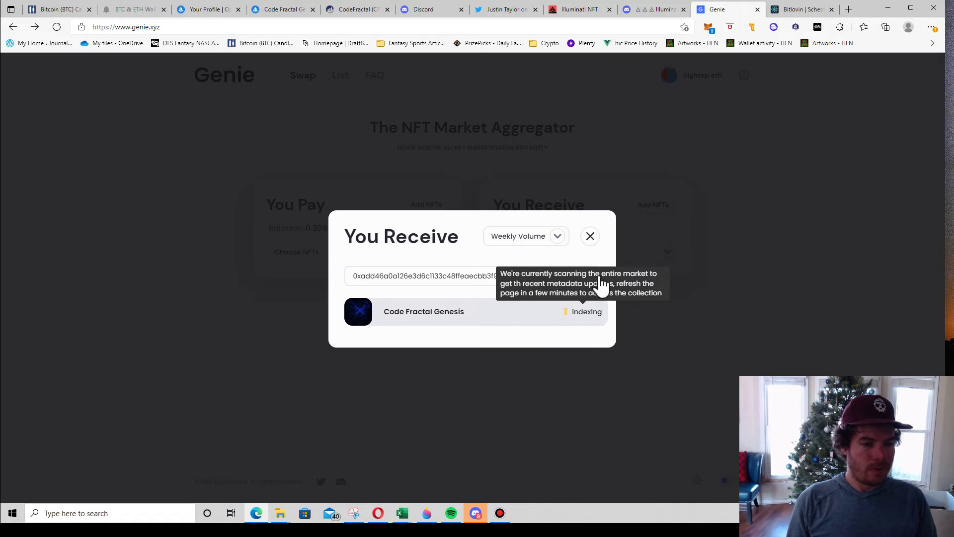
{"action": "left_click", "coordinate": [559, 236]}
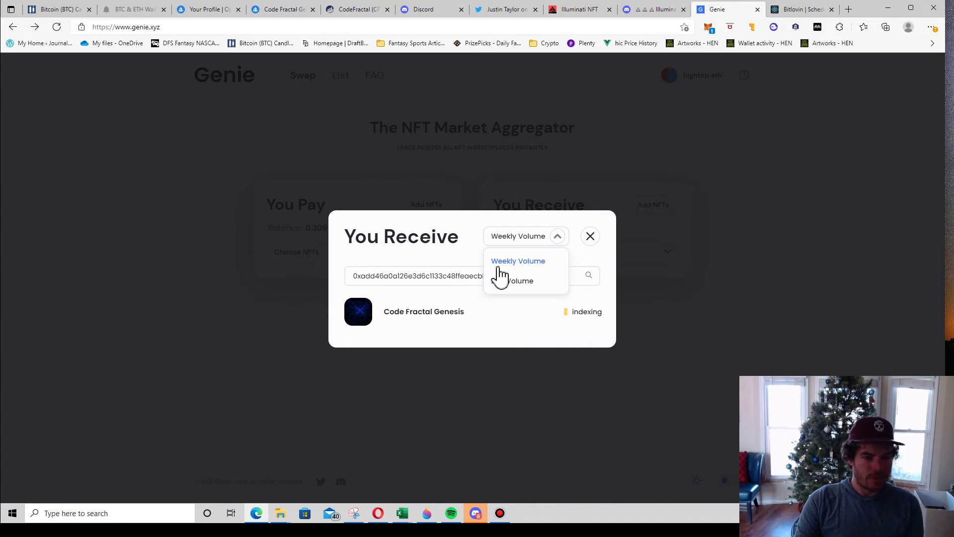
{"action": "left_click", "coordinate": [448, 277]}
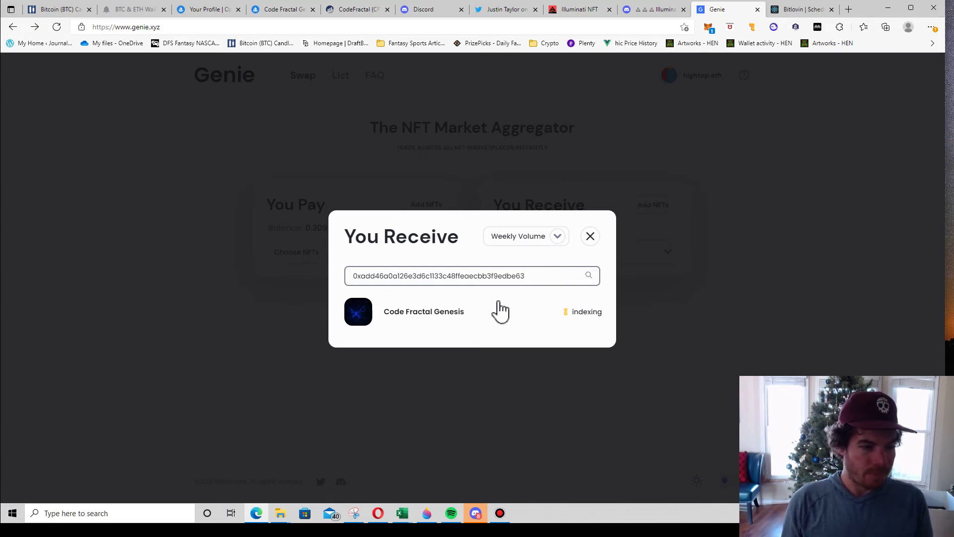
{"action": "left_click", "coordinate": [591, 237]}
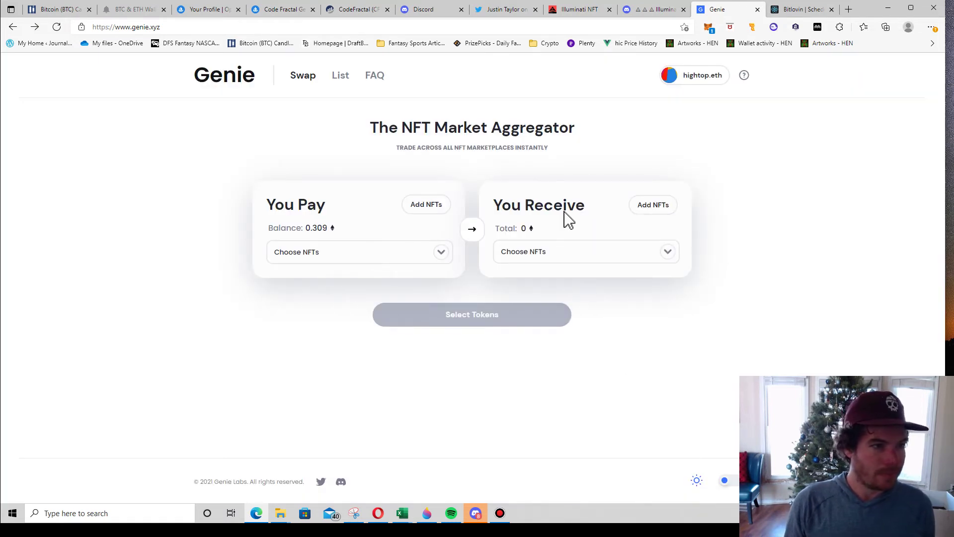
Step: Search by the contract address again and open Code Fractal Genesis's 31 listings
{"action": "left_click", "coordinate": [499, 512]}
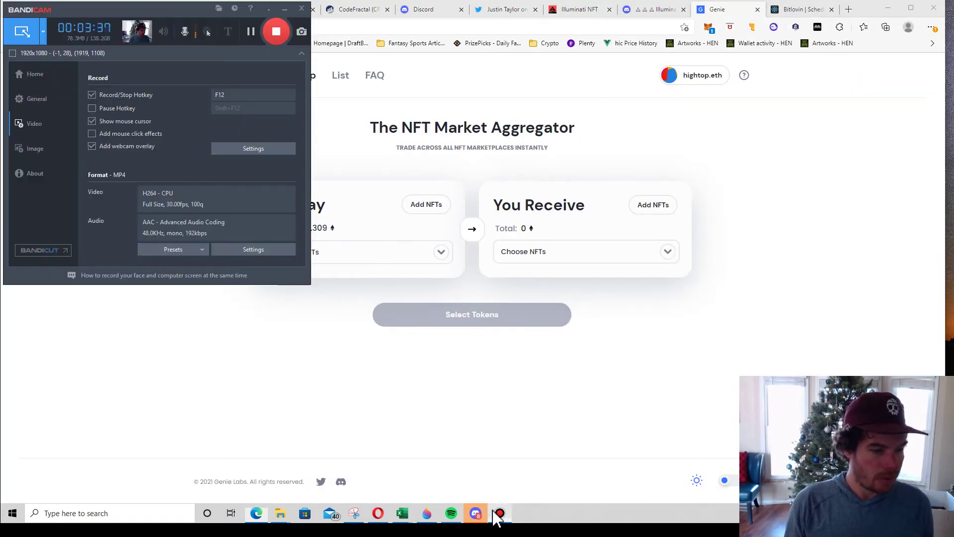
{"action": "left_click", "coordinate": [252, 31]}
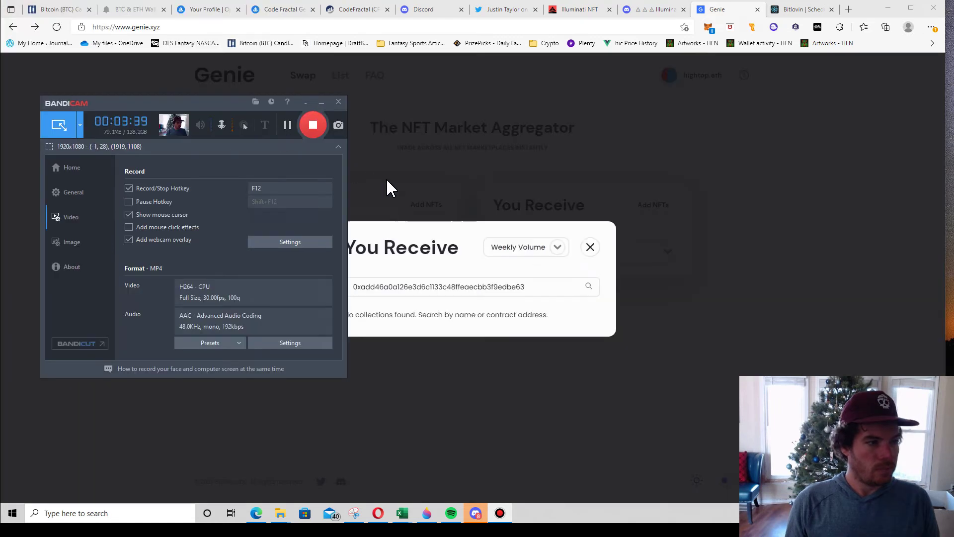
{"action": "left_click", "coordinate": [450, 237]}
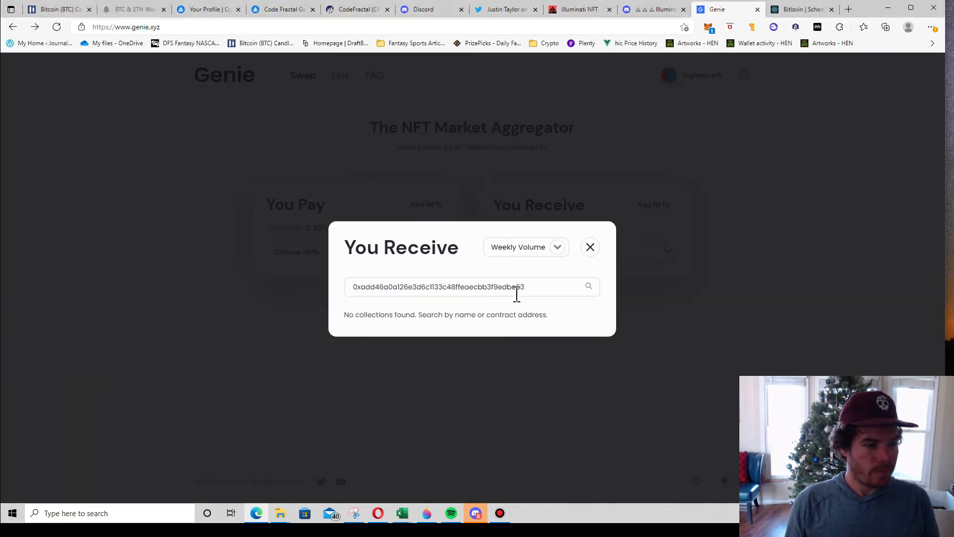
{"action": "left_click_drag", "start_coordinate": [517, 288], "coordinate": [292, 273]}
{"action": "key", "text": "ctrl+v"}
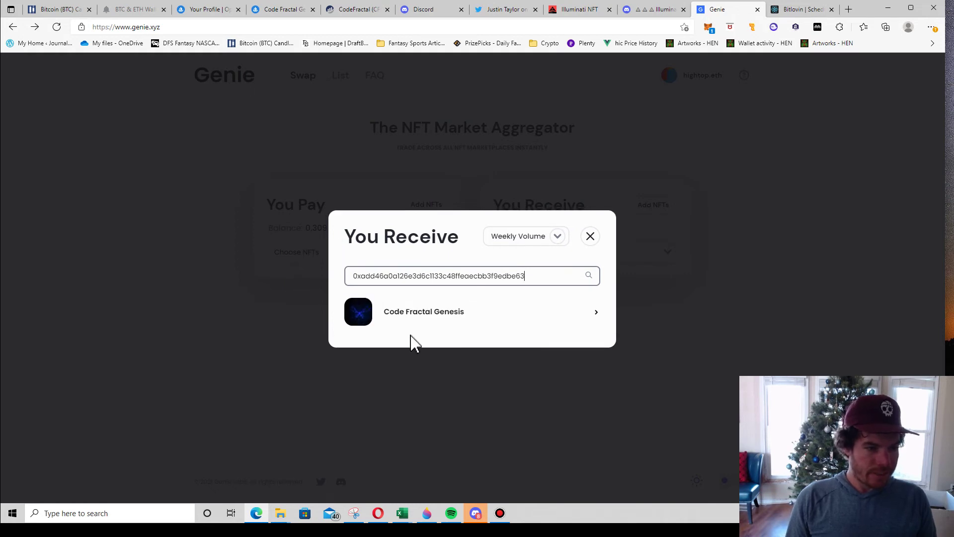
{"action": "left_click", "coordinate": [427, 323]}
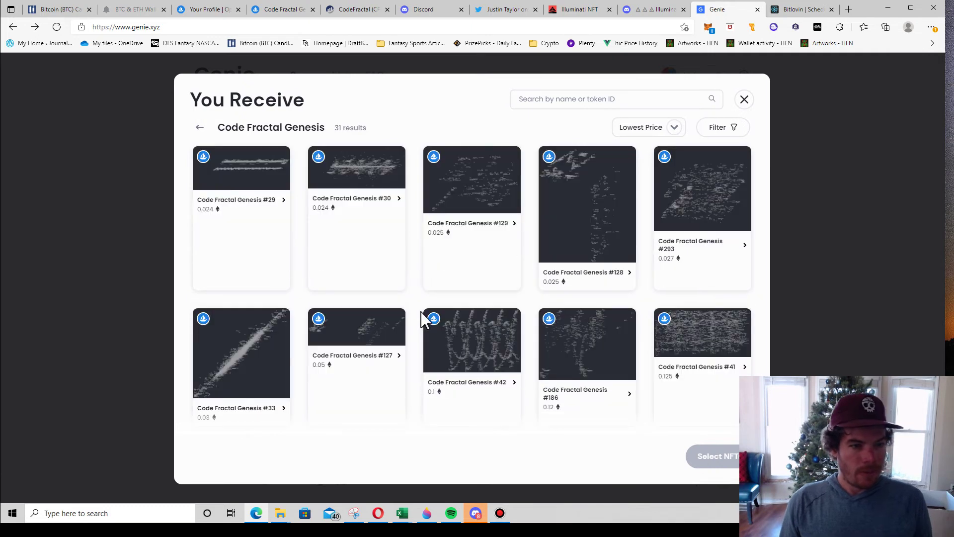
Step: Add Code Fractal Genesis #29 and #30 at 0.024 ETH each, totalling 0.048 ETH to pay
{"action": "left_click", "coordinate": [275, 194]}
{"action": "left_click", "coordinate": [358, 199]}
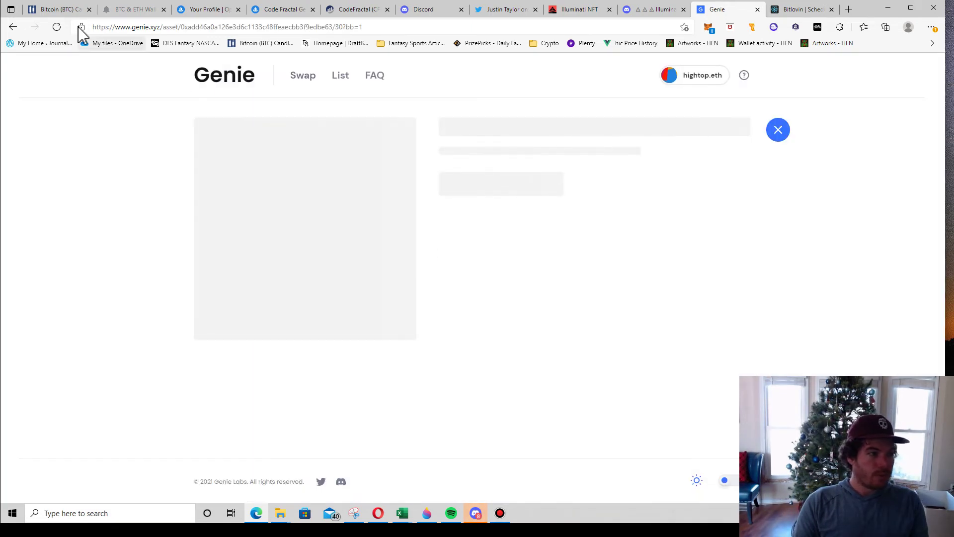
{"action": "left_click", "coordinate": [12, 28]}
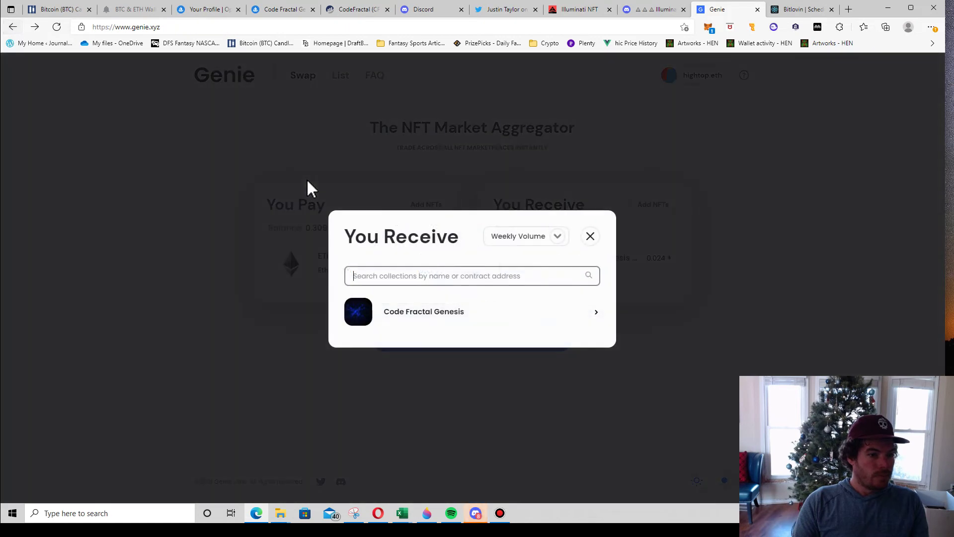
{"action": "left_click", "coordinate": [446, 322]}
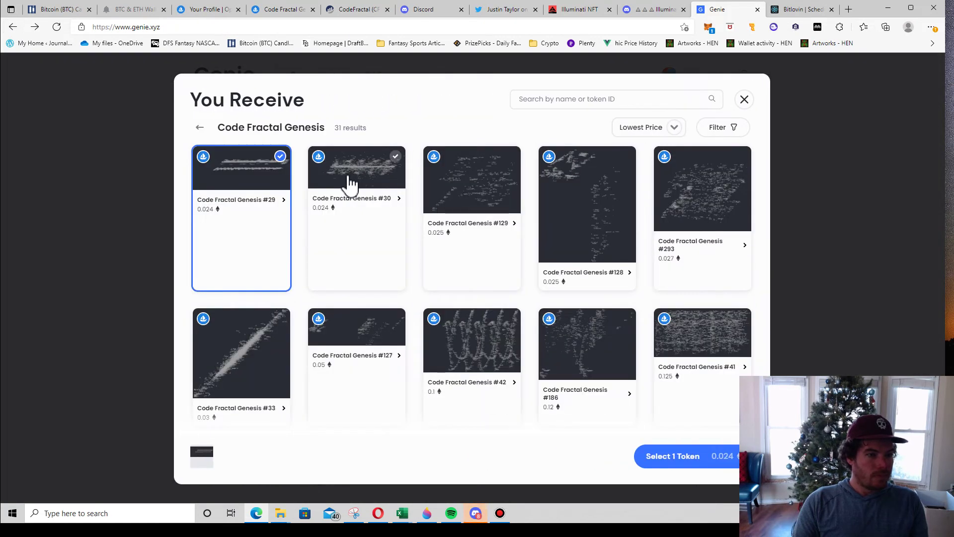
{"action": "left_click", "coordinate": [350, 184]}
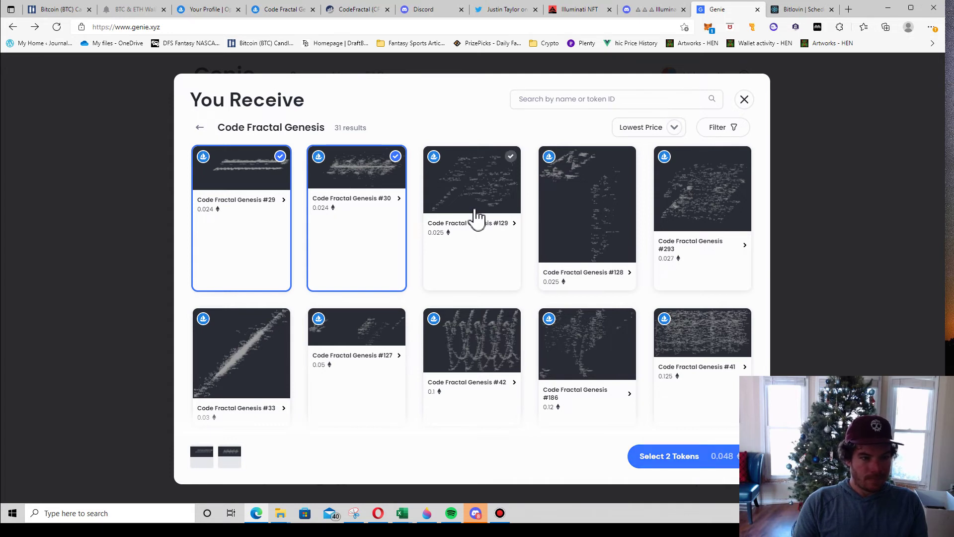
{"action": "left_click", "coordinate": [708, 462]}
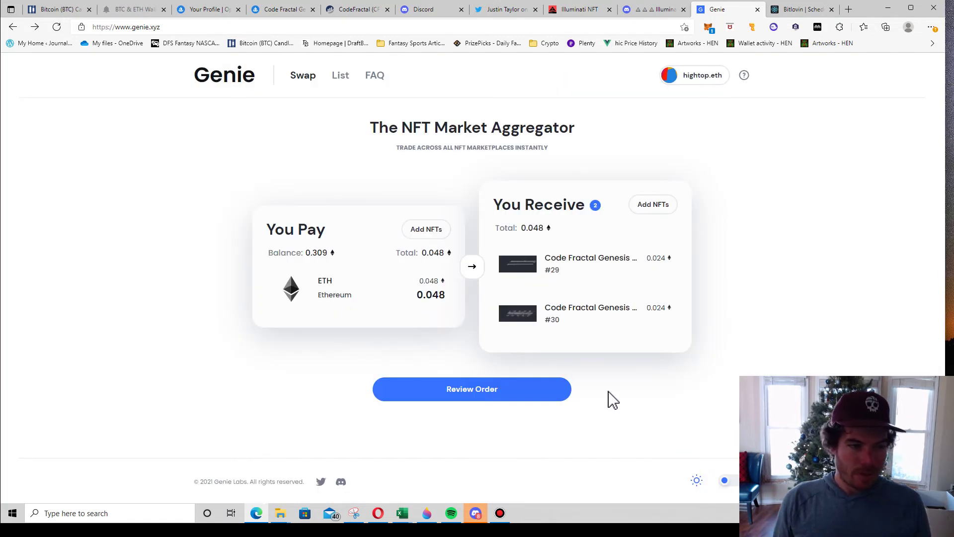
Step: Review and place the Genie order for Code Fractal Genesis #29 and #30
{"action": "left_click", "coordinate": [539, 393]}
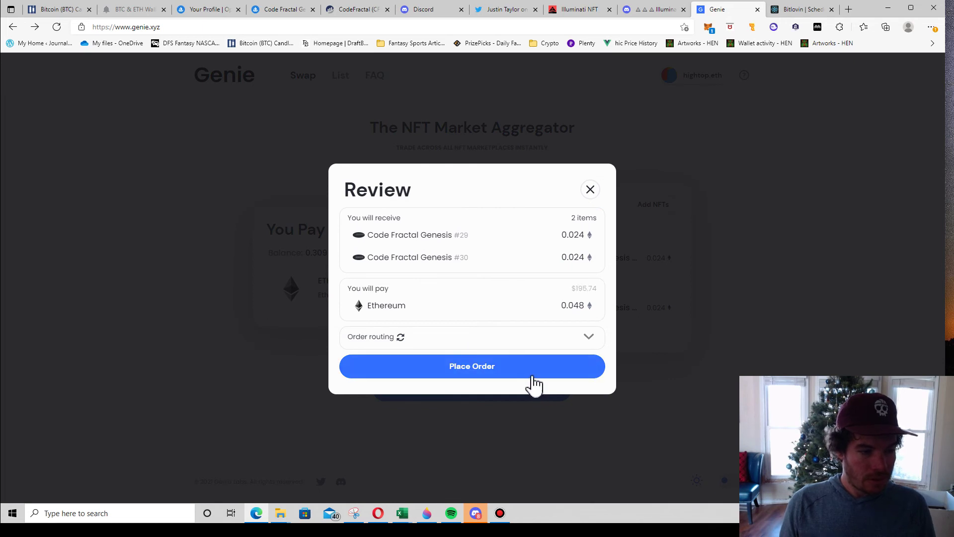
{"action": "left_click", "coordinate": [519, 365]}
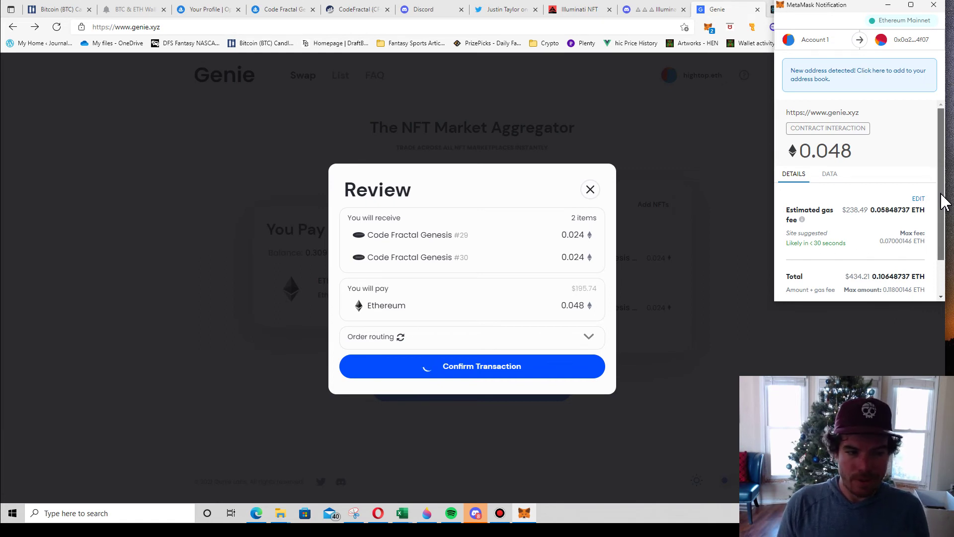
{"action": "left_click_drag", "start_coordinate": [941, 194], "coordinate": [945, 224]}
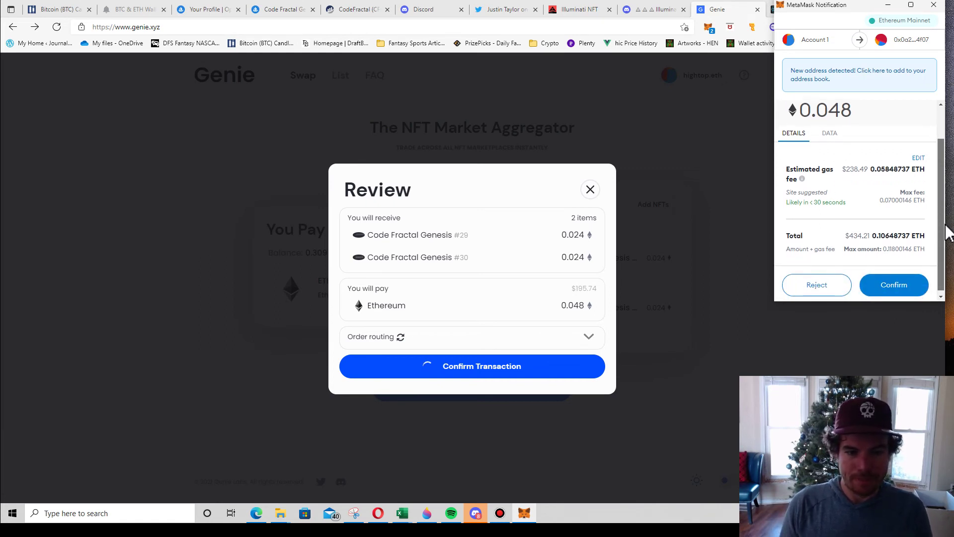
{"action": "left_click", "coordinate": [918, 162]}
Step: Edit the gas fee to a 3 GWEI max priority fee and 100 GWEI max fee
{"action": "left_click", "coordinate": [837, 205]}
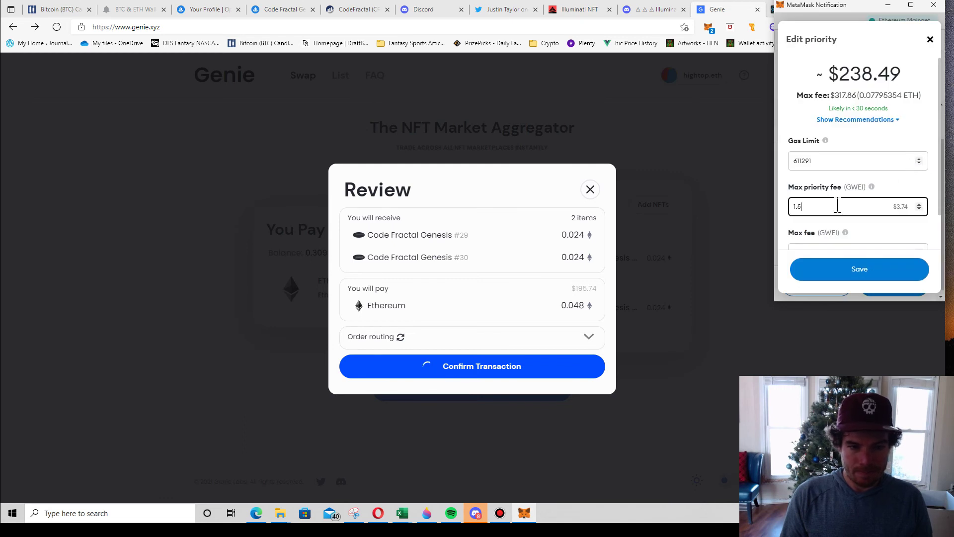
{"action": "type", "text": "3"}
{"action": "mouse_move", "coordinate": [845, 232]}
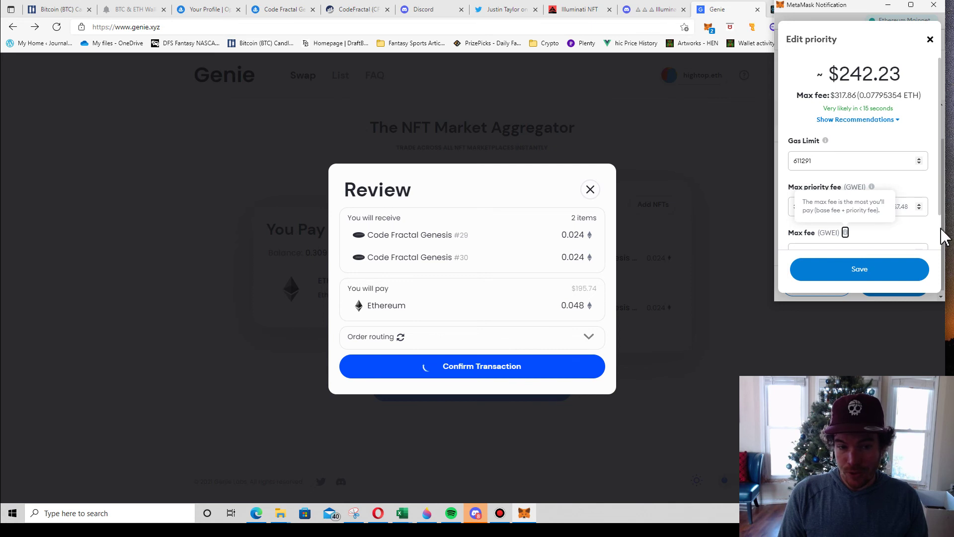
{"action": "scroll", "coordinate": [942, 233], "scroll_direction": "down", "scroll_amount": 1}
{"action": "double_click", "coordinate": [835, 211]}
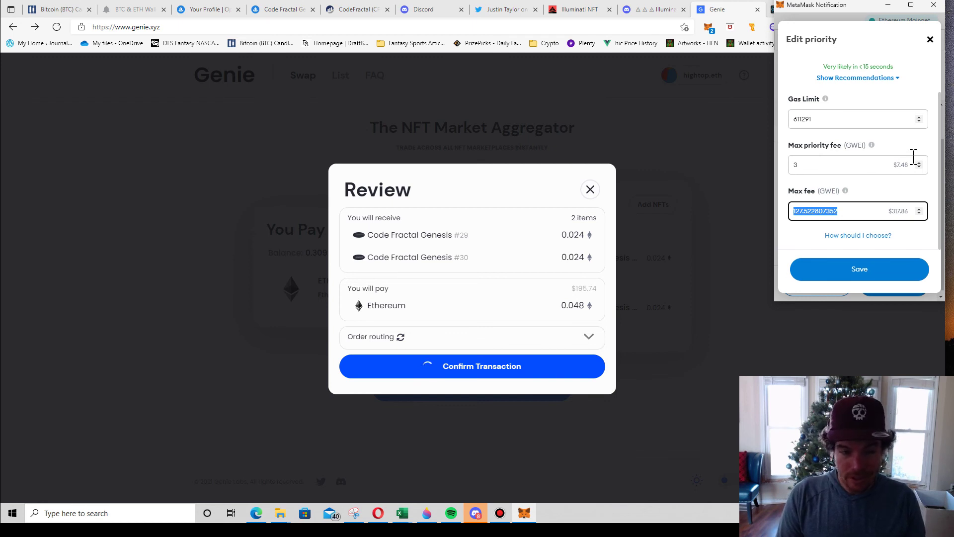
{"action": "type", "text": "100"}
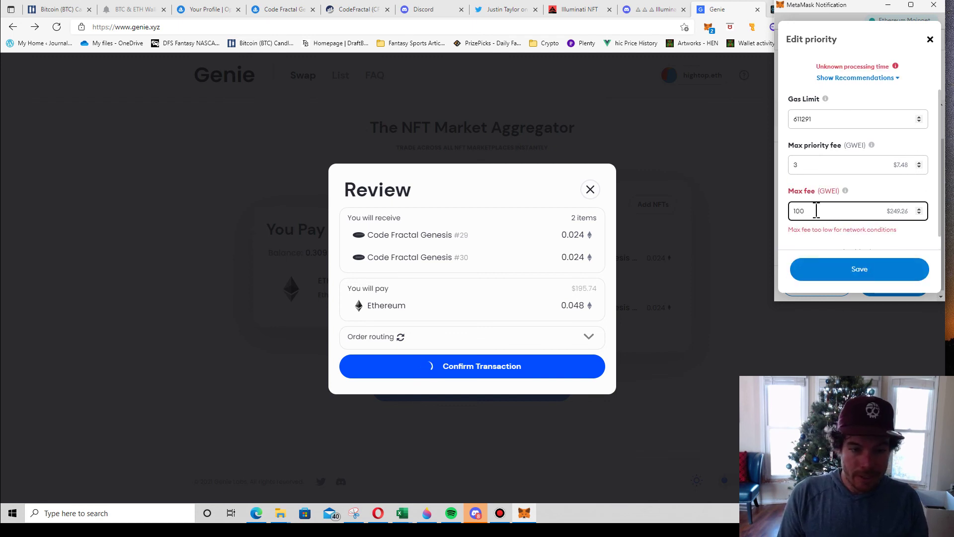
{"action": "left_click", "coordinate": [872, 279]}
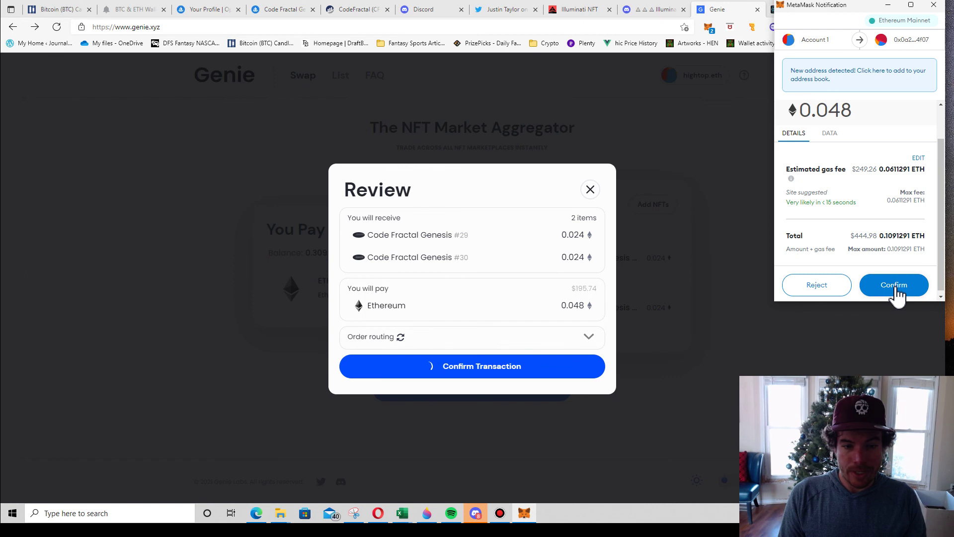
Step: Confirm the 0.048 ETH purchase transaction in MetaMask
{"action": "left_click", "coordinate": [897, 293]}
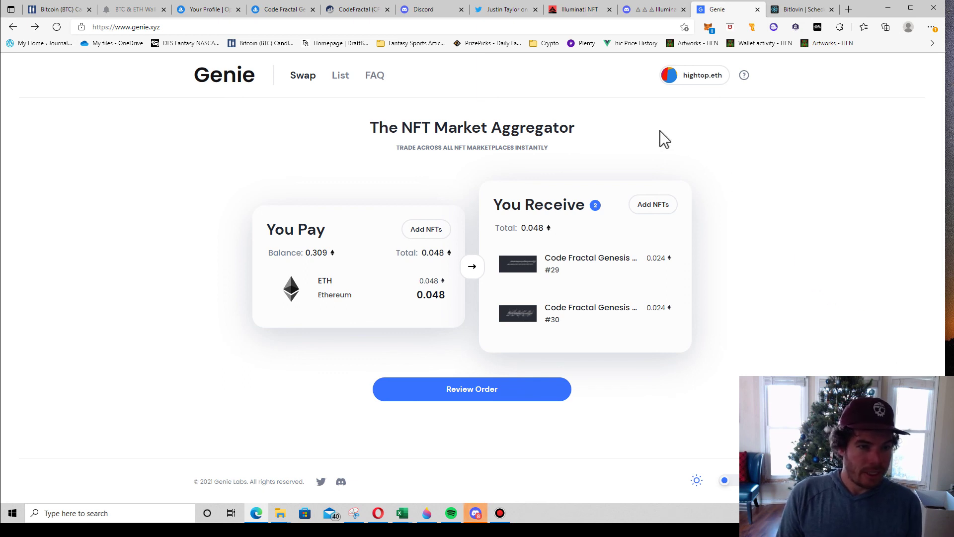
Step: Decline MetaMask's request to switch to Matic and stay on Ethereum Mainnet
{"action": "left_click", "coordinate": [712, 31]}
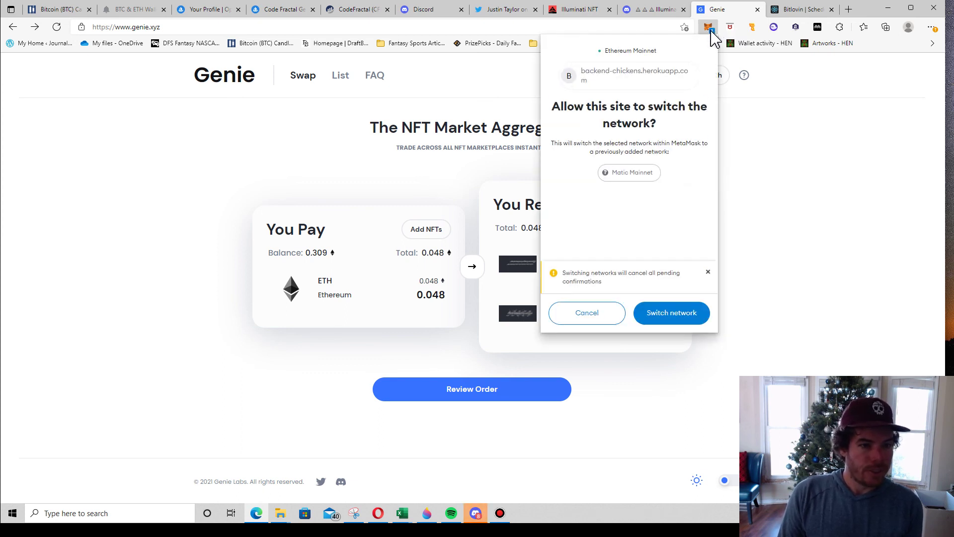
{"action": "left_click", "coordinate": [602, 320]}
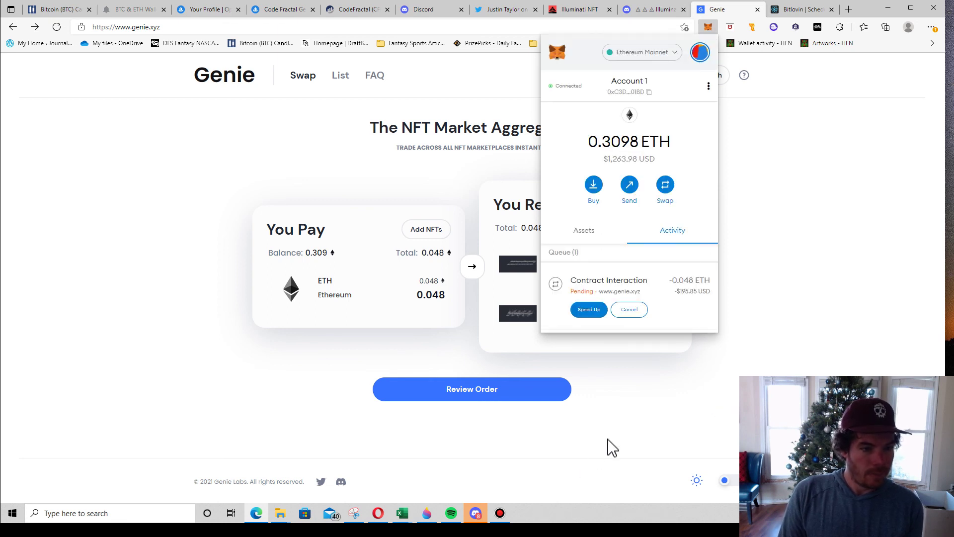